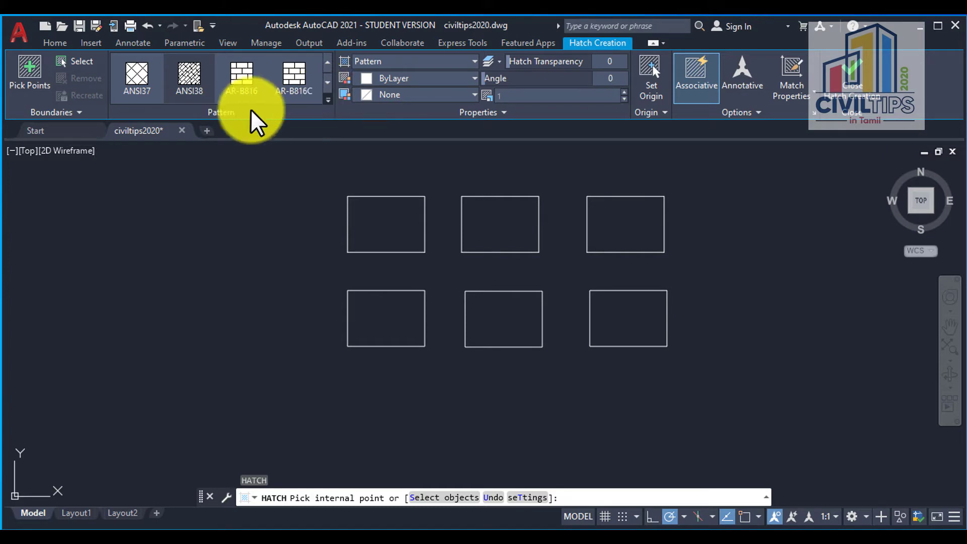
- Fill the upper-left rectangle with a SOLID hatch
left_click(250, 110)
scroll(195, 143, "up", 5)
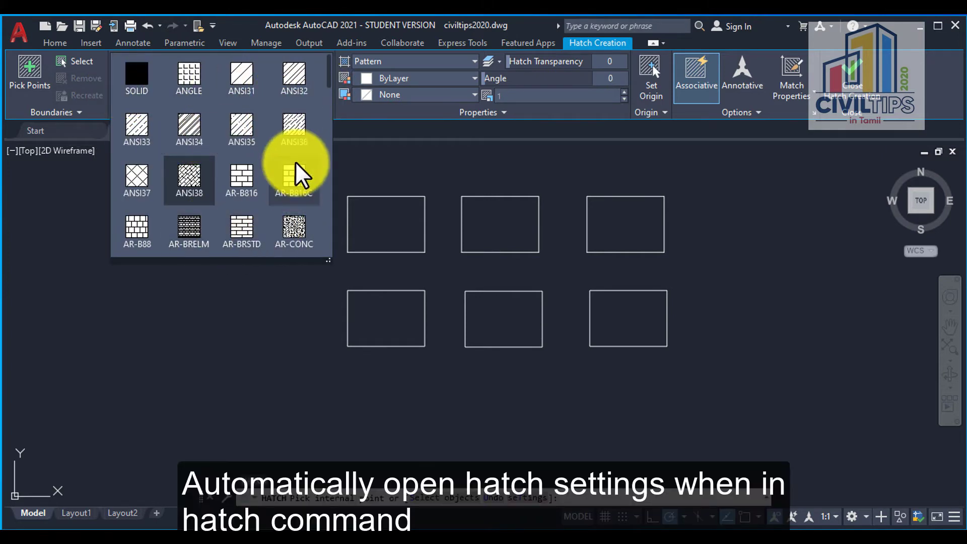
left_click(140, 78)
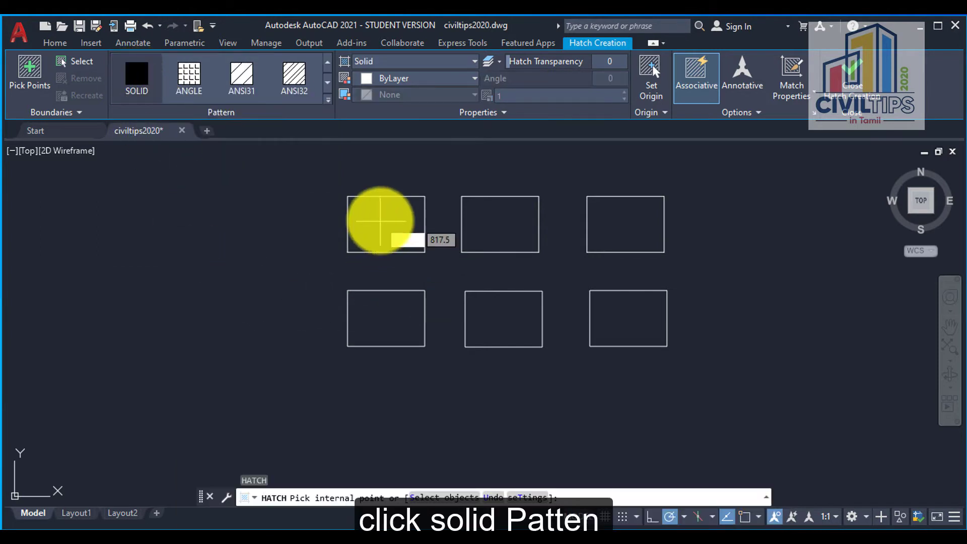
left_click(384, 224)
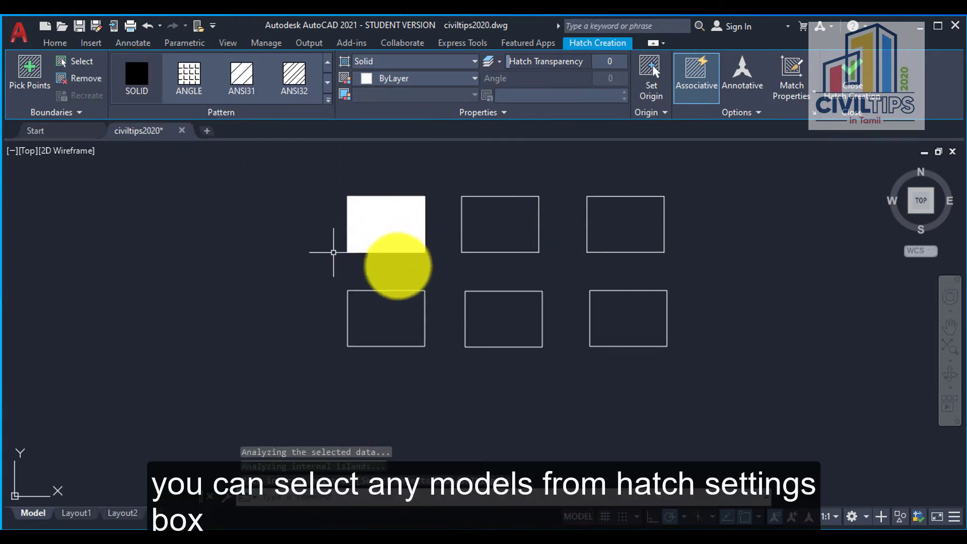
key("Return")
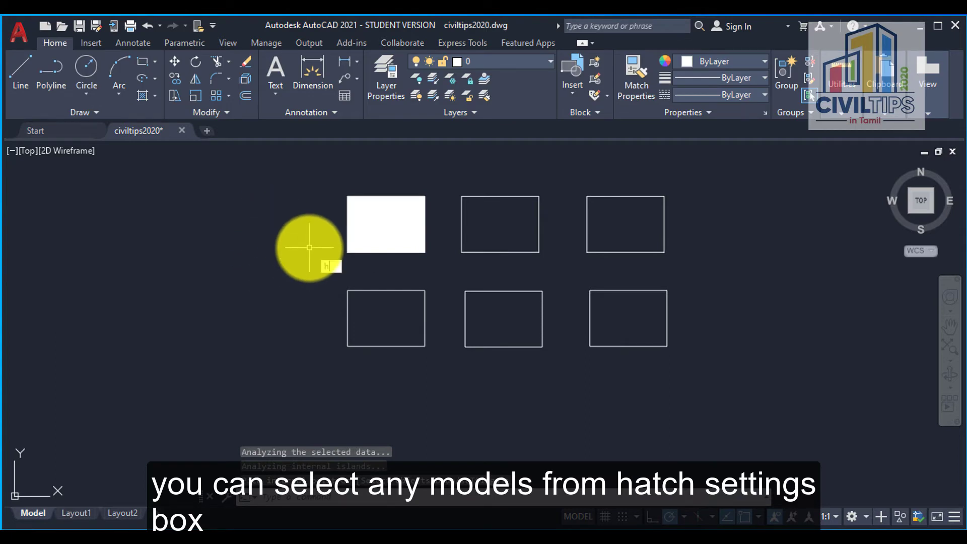
- Hatch the upper-middle rectangle with the ANSI32 pattern
type("h")
key("Return")
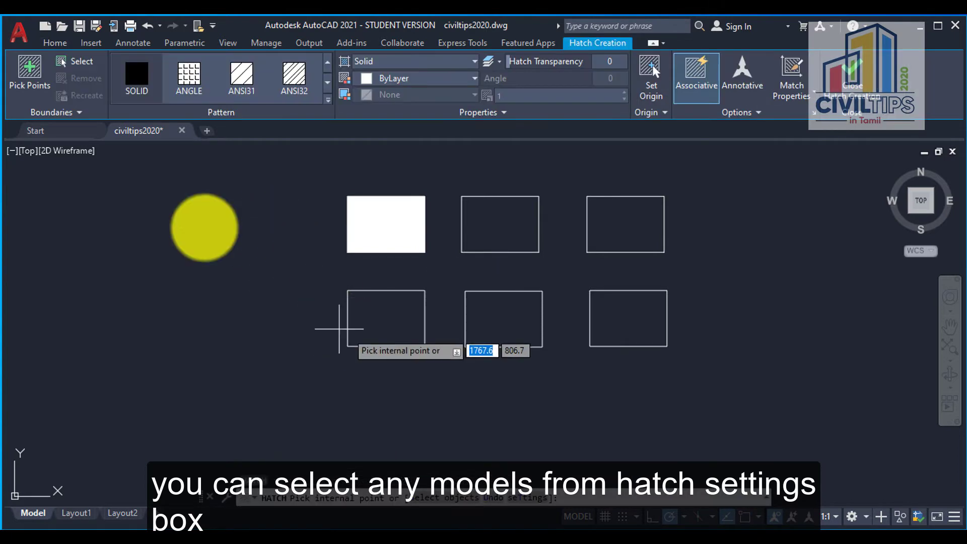
left_click(296, 92)
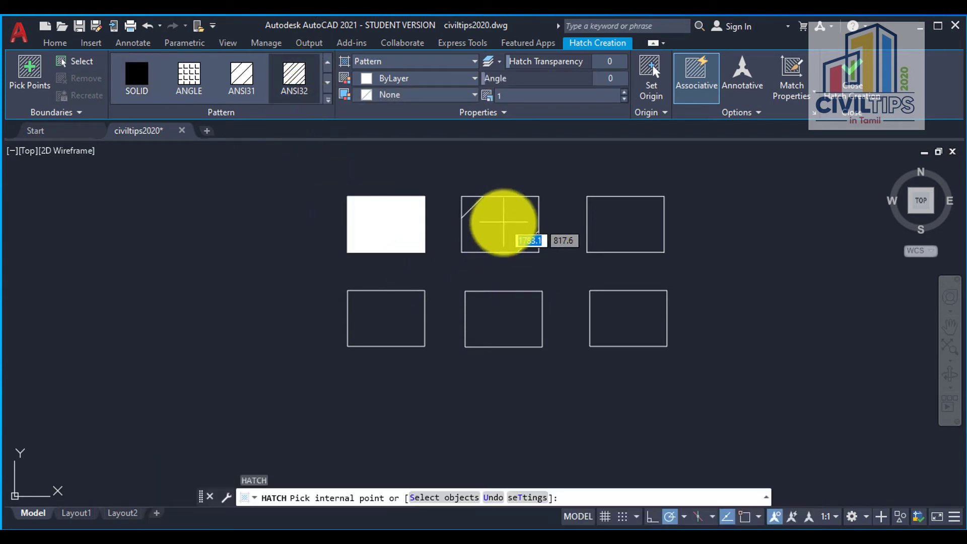
left_click(501, 243)
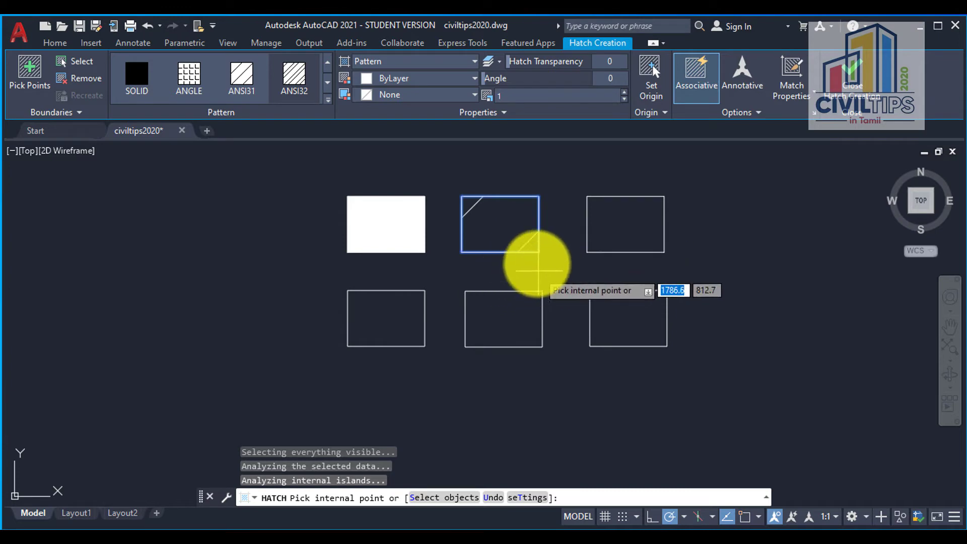
key("Return")
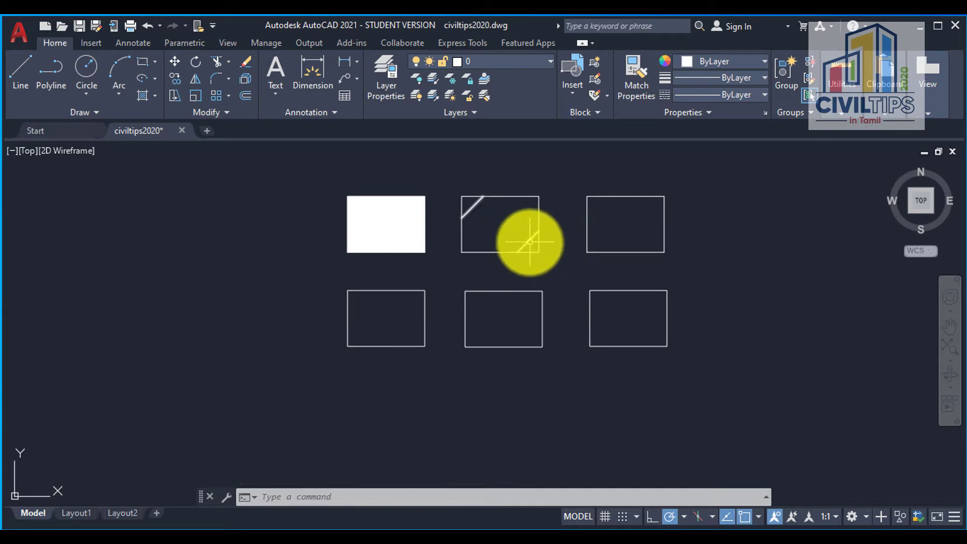
- Select the ANSI32 hatch, move its quick properties clear of the upper-right rectangle, and set the hatch scale to 0.5
left_click(529, 241)
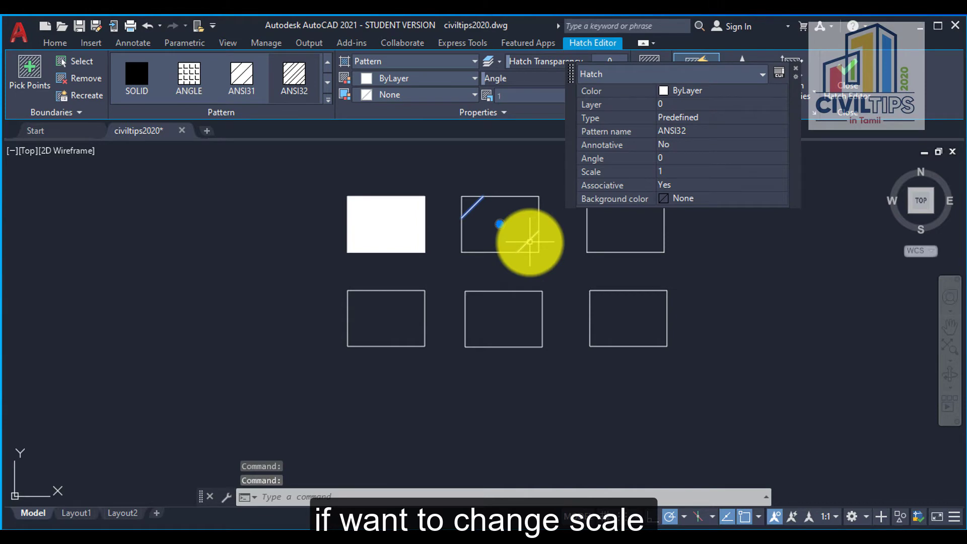
left_click(659, 76)
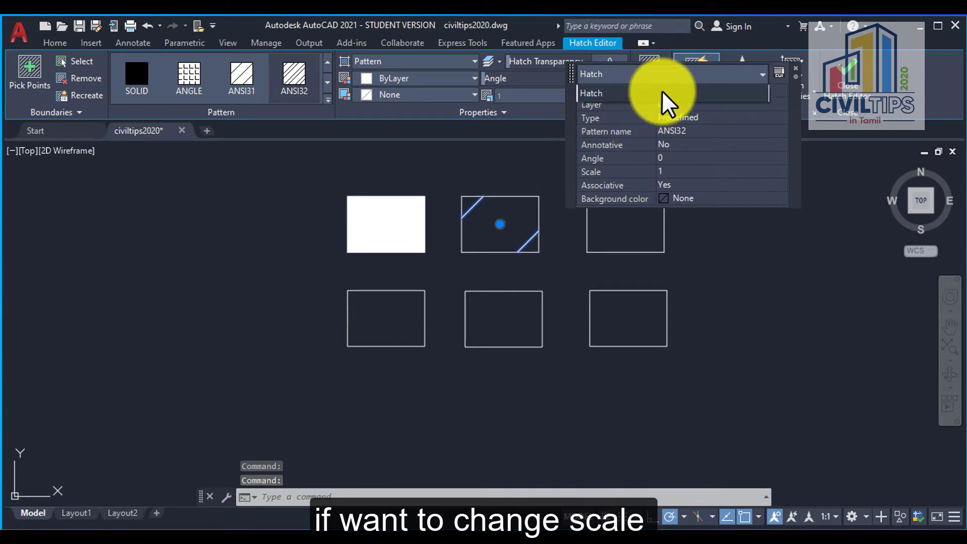
left_click(670, 93)
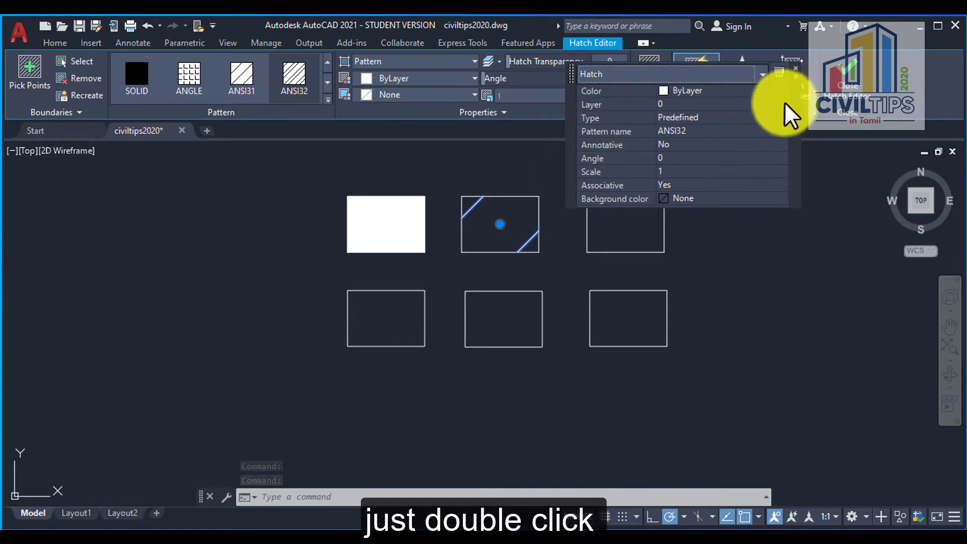
mouse_move(793, 109)
left_mouse_down()
mouse_move(801, 181)
mouse_move(816, 186)
left_mouse_up()
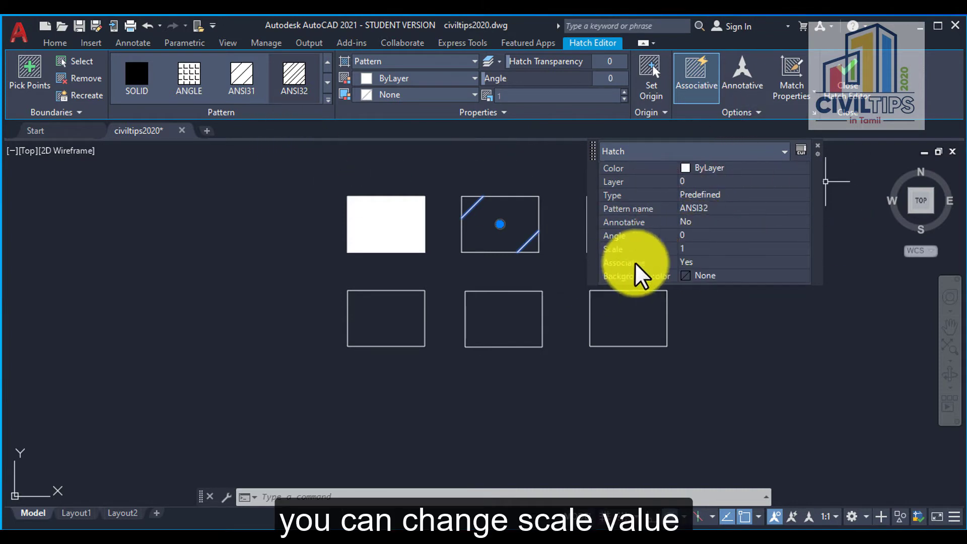
left_click(690, 249)
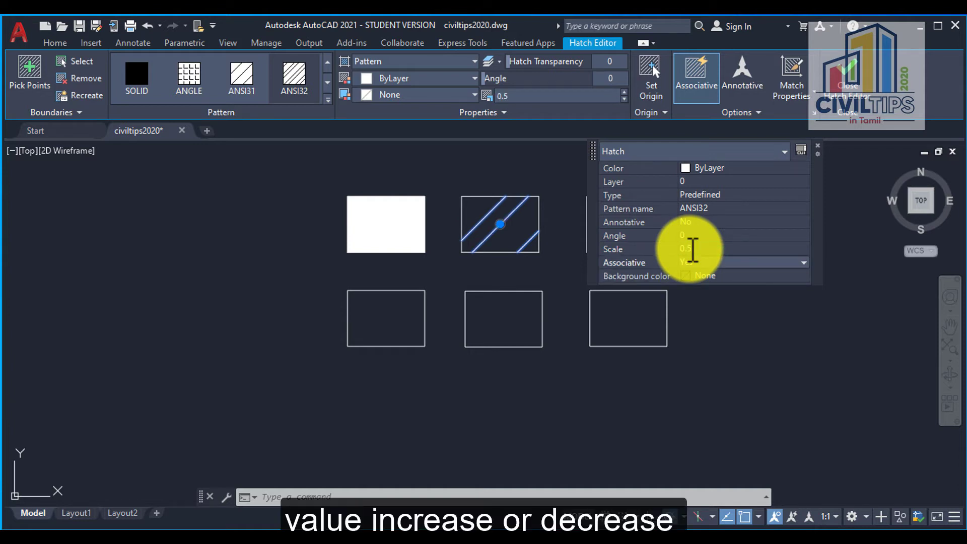
- Set the ANSI32 hatch's scale to 0.2 and deselect it
left_click(693, 249)
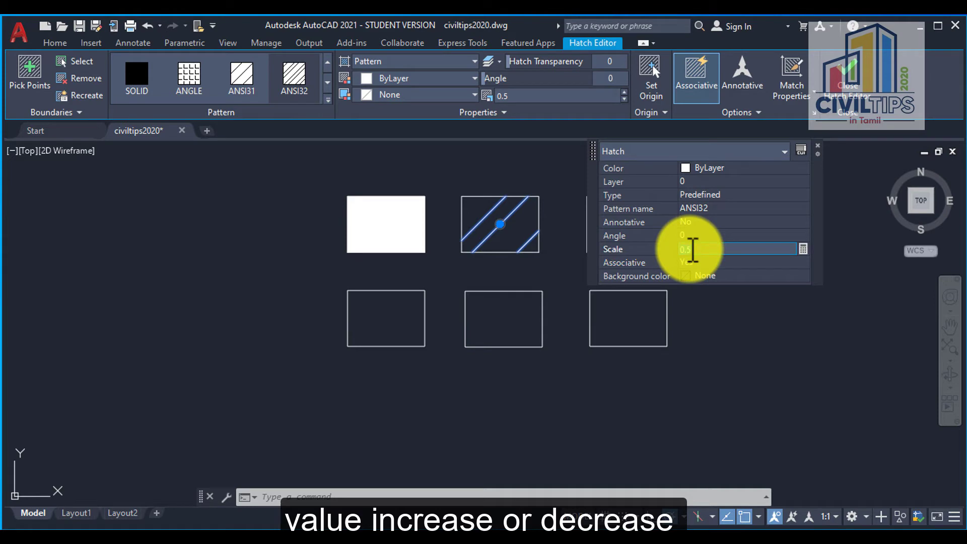
type("0.2")
key("Return")
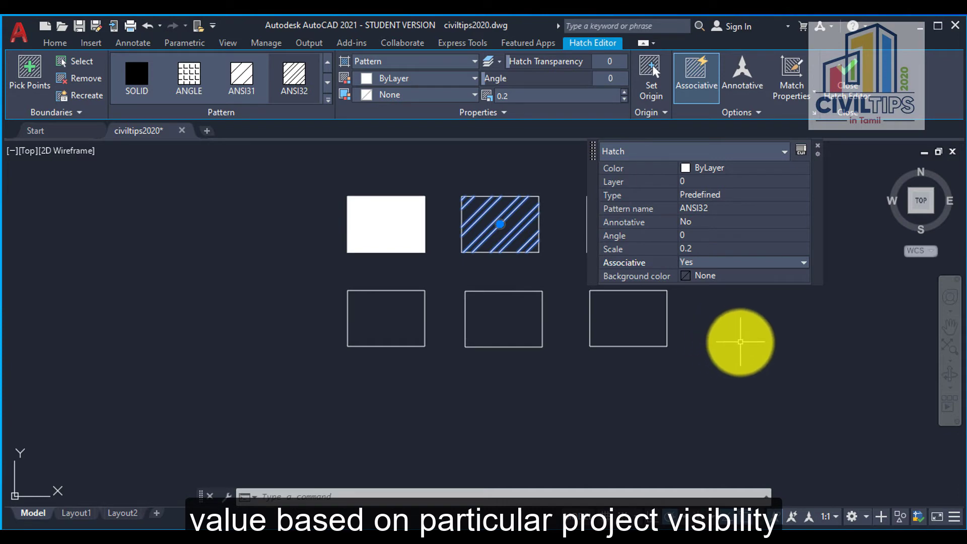
left_click(740, 342)
double_click(713, 343)
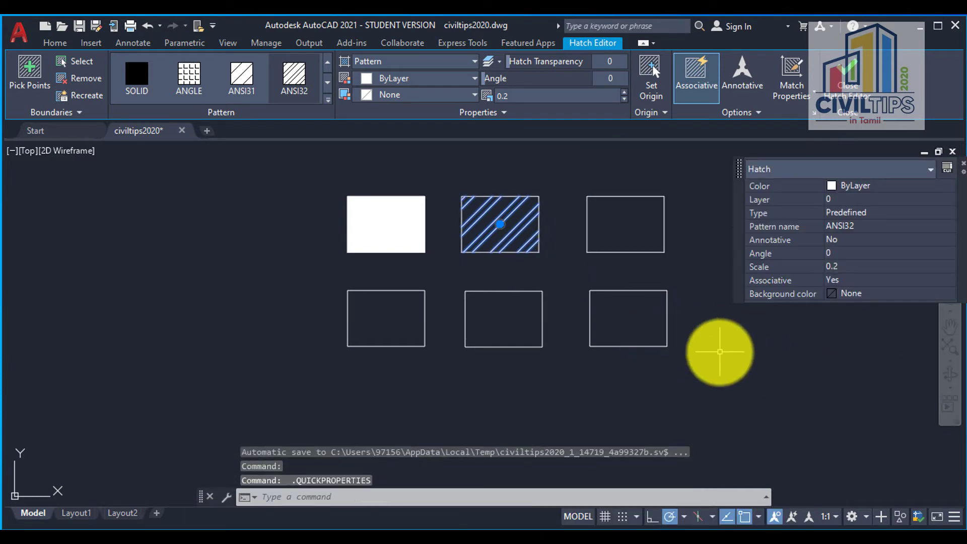
key("Escape")
scroll(290, 172, "up", 2)
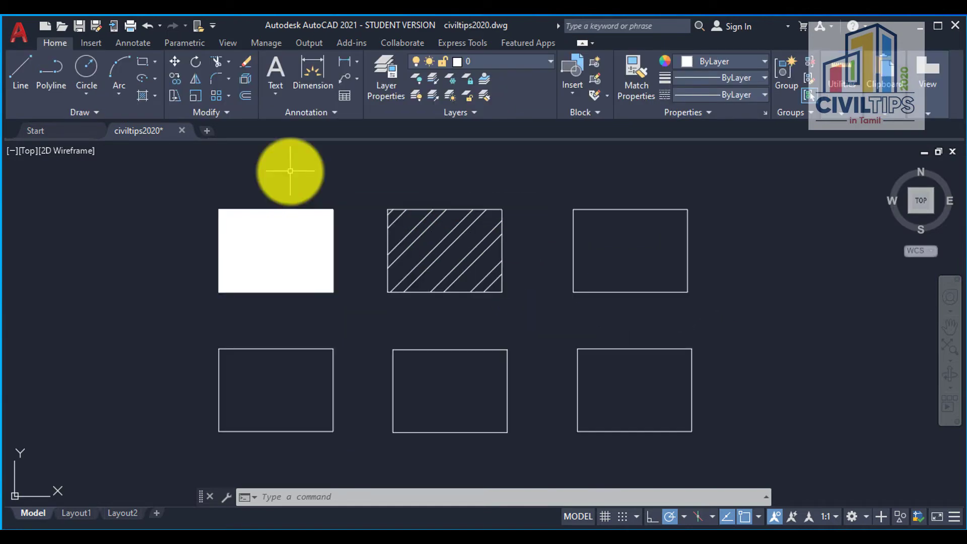
- Hatch the upper-right rectangle with the BRICK pattern
key("Return")
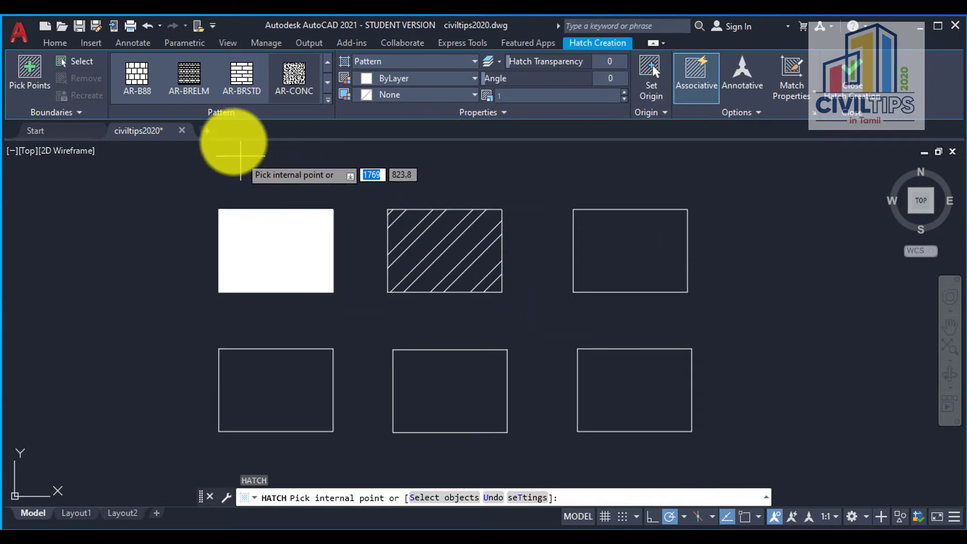
left_click(327, 99)
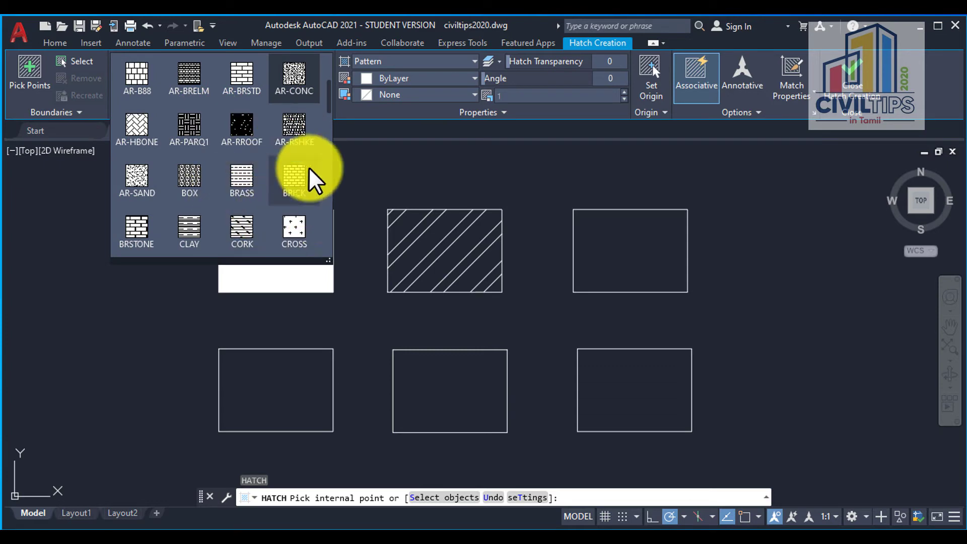
left_click(301, 184)
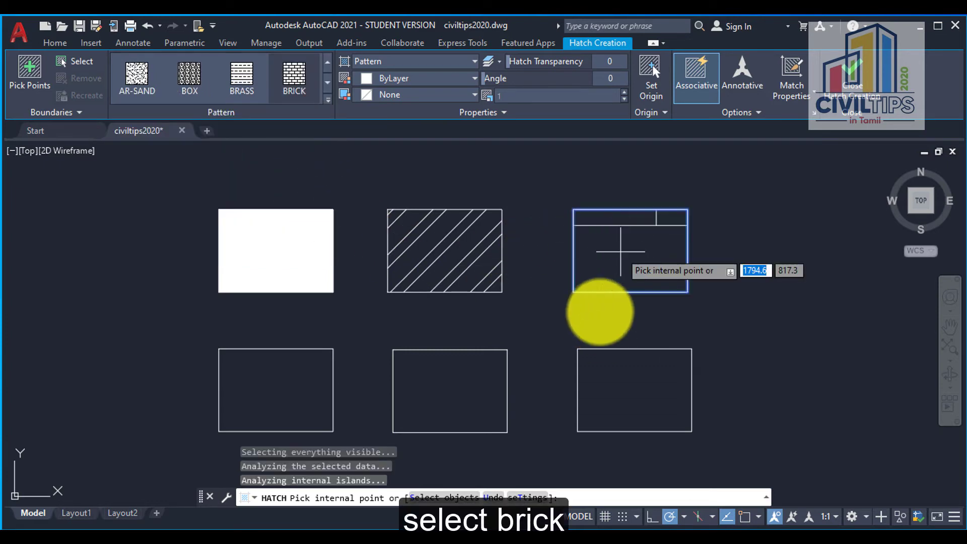
key("Return")
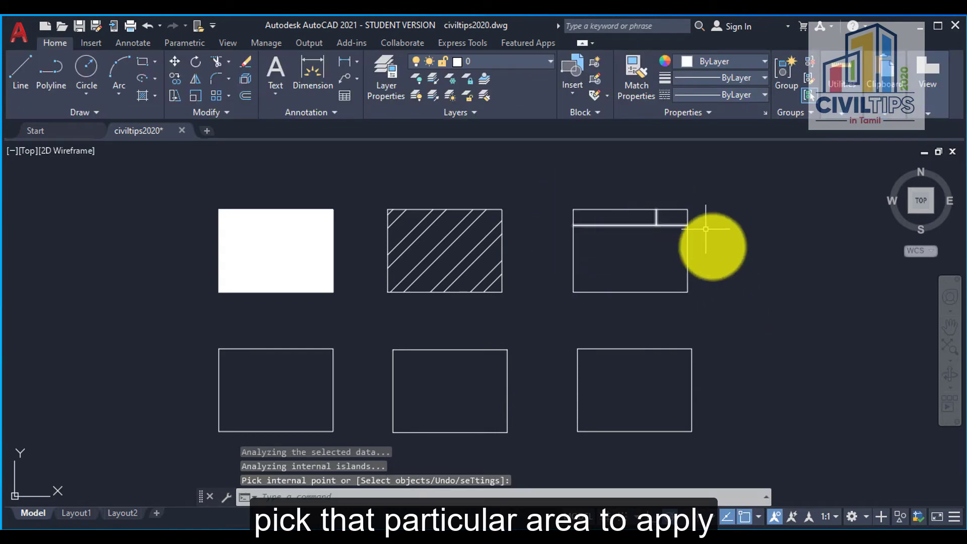
- Set the BRICK hatch's scale first to 0.5 and finally to 0.2, and deselect it
left_click(642, 225)
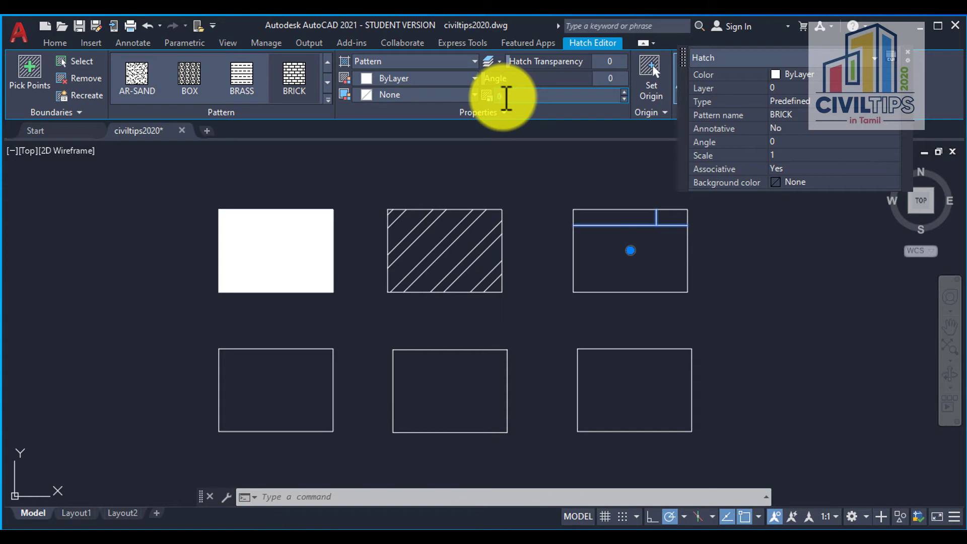
key("Return")
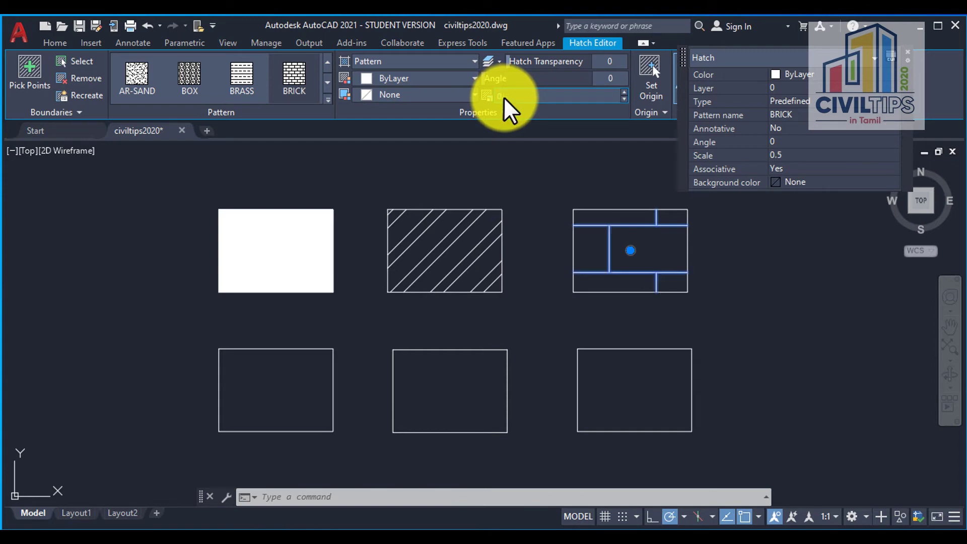
key("Return")
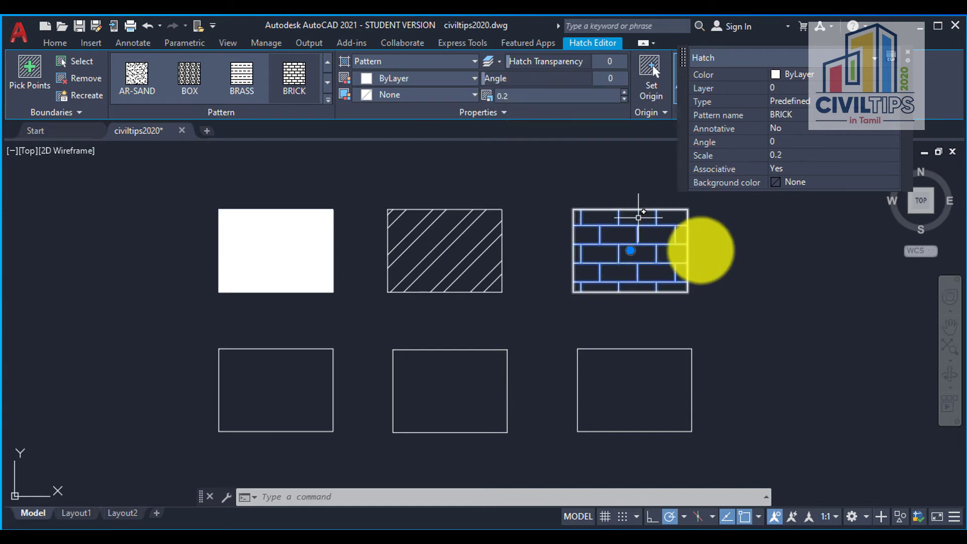
left_click(767, 305)
key("Escape")
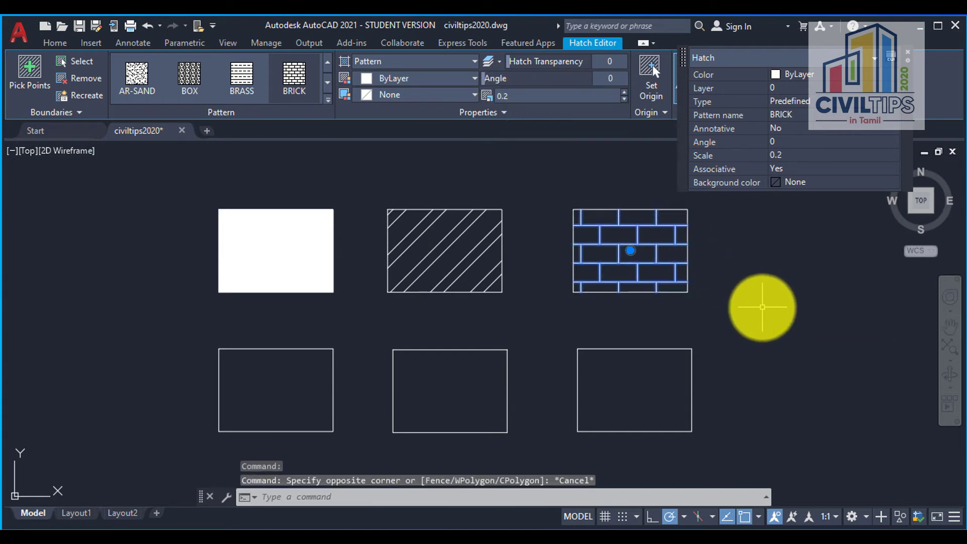
left_click(739, 333)
left_click(734, 318)
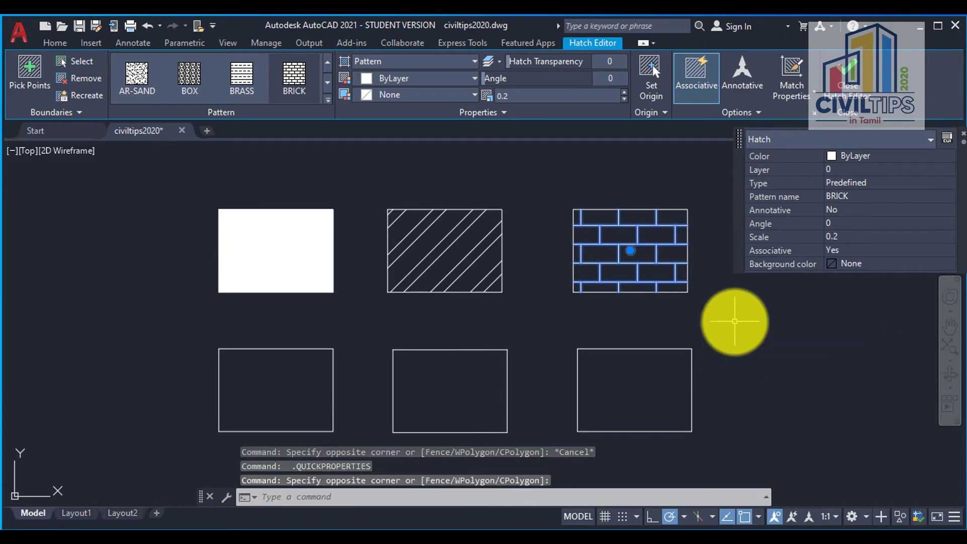
key("Escape")
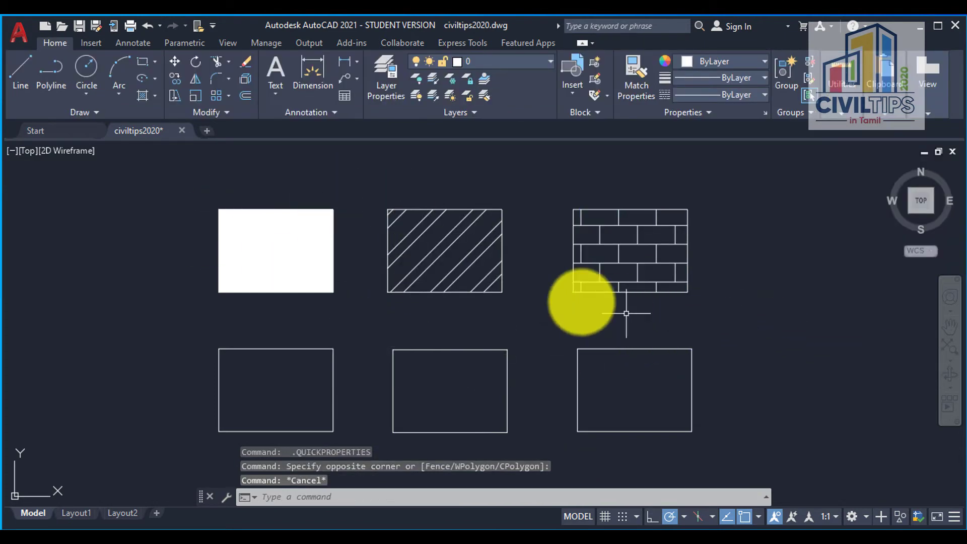
- Hatch the lower-left rectangle with the EARTH pattern
type("h")
key("Return")
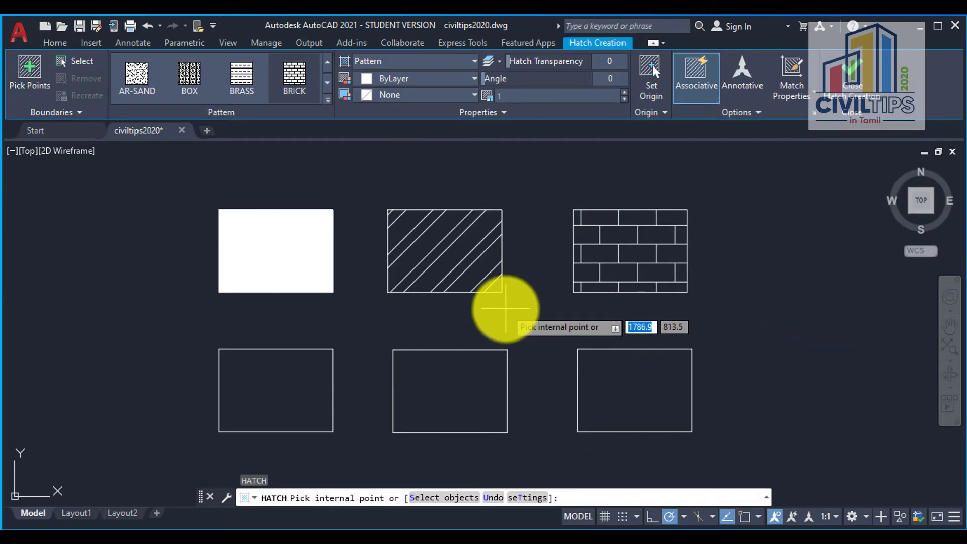
left_click(328, 99)
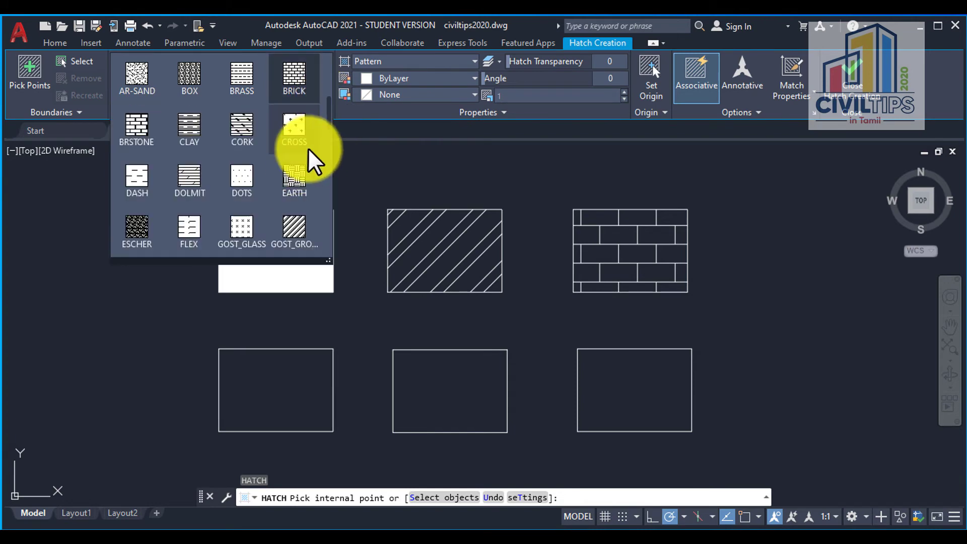
left_click(305, 184)
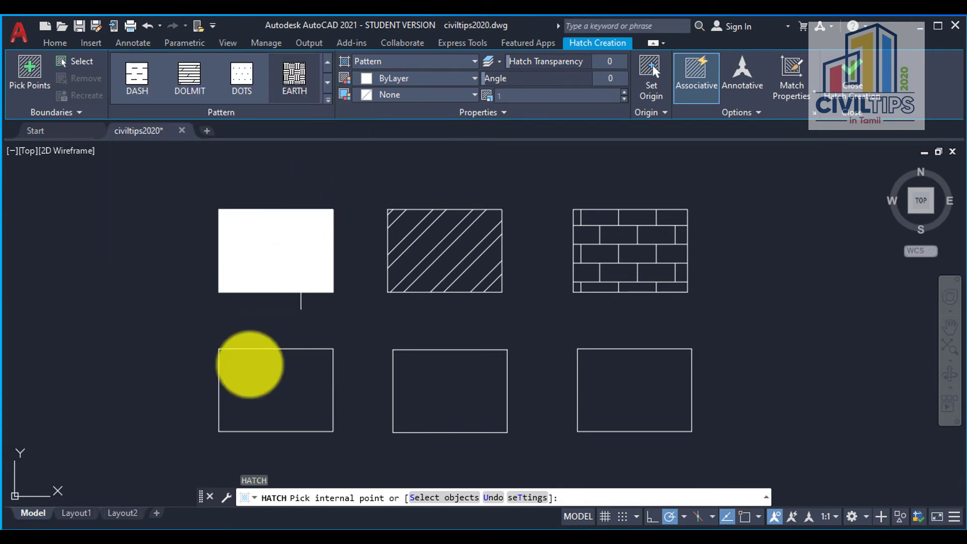
left_click(287, 389)
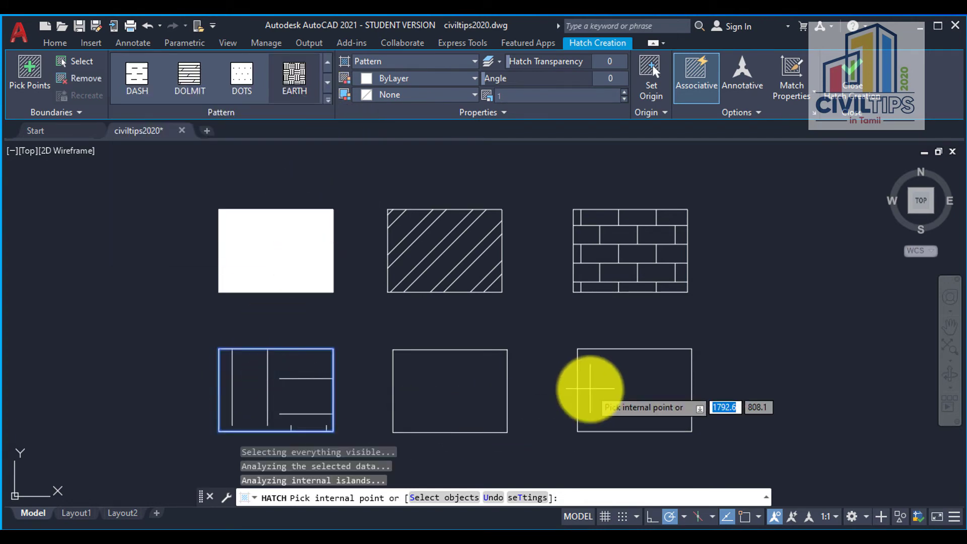
key("Escape")
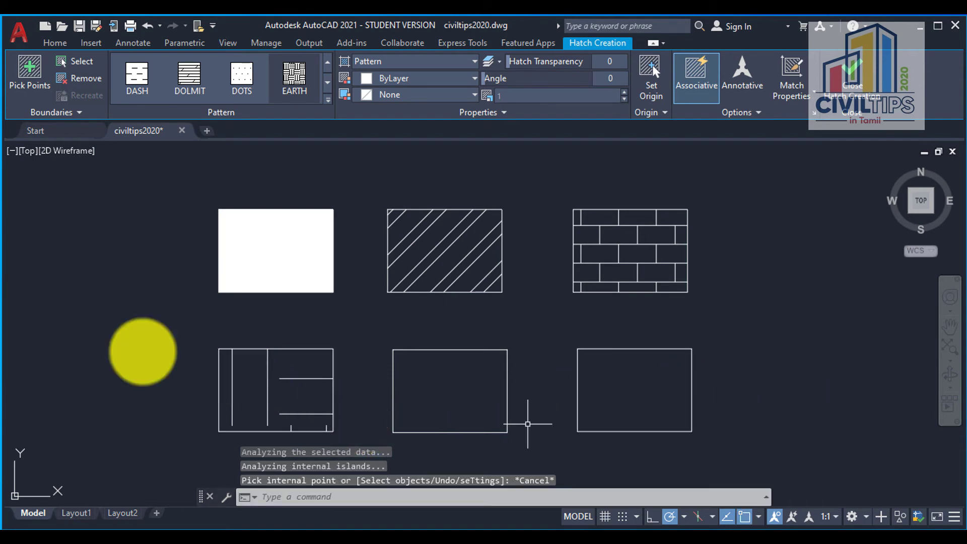
- Add another EARTH hatch with a smaller scale inside the lower-left rectangle
key("Return")
key("Escape")
key("Return")
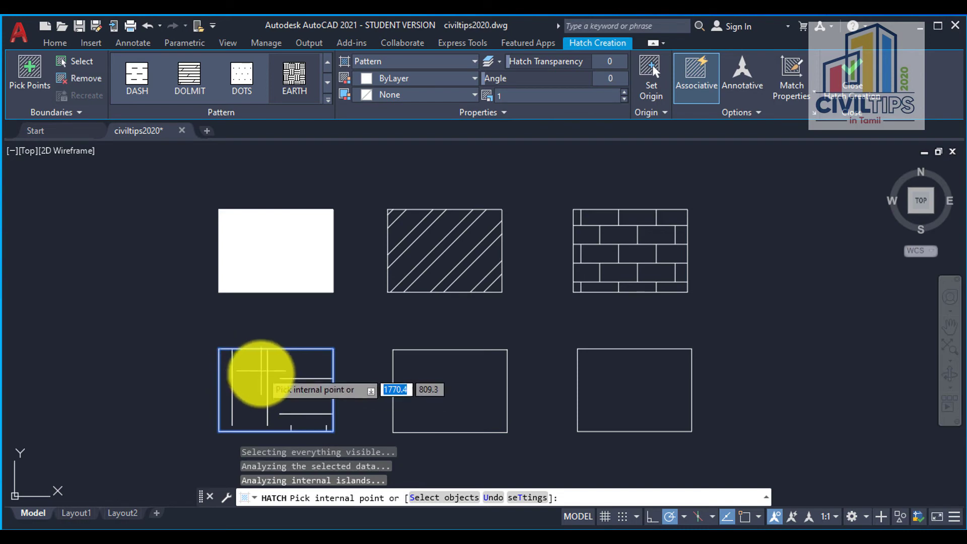
left_click(255, 371)
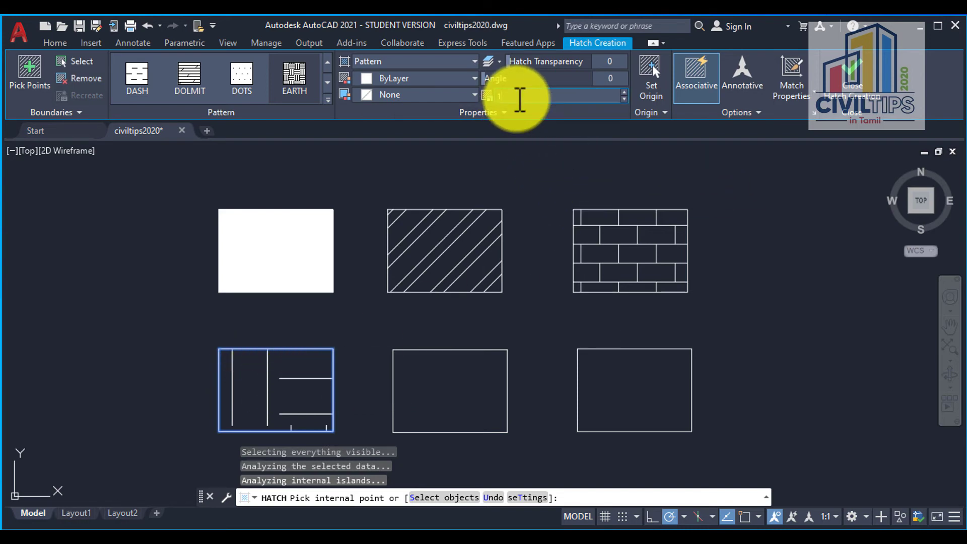
key("Escape")
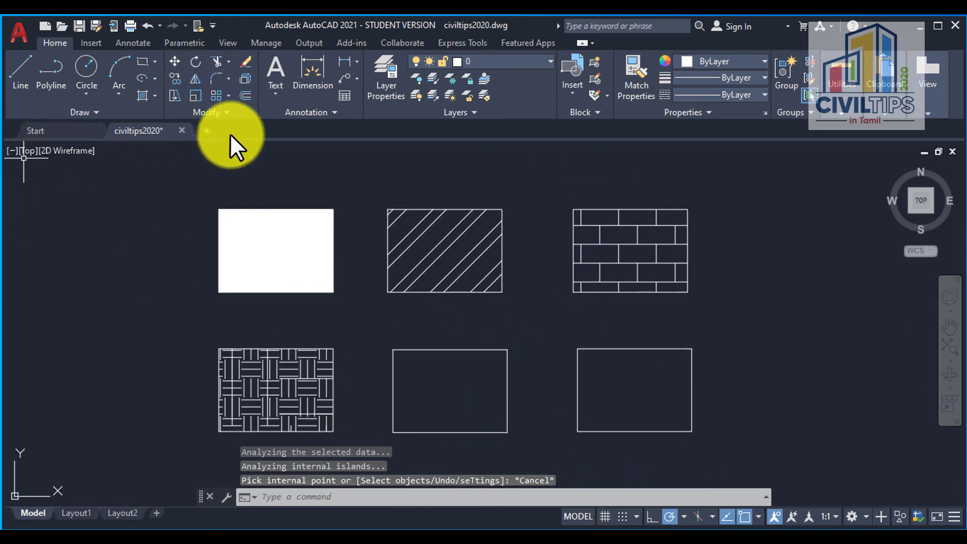
- Hatch the lower-middle rectangle with the GRAVEL pattern at scale 0.2
left_click(144, 95)
scroll(340, 206, "down", 2)
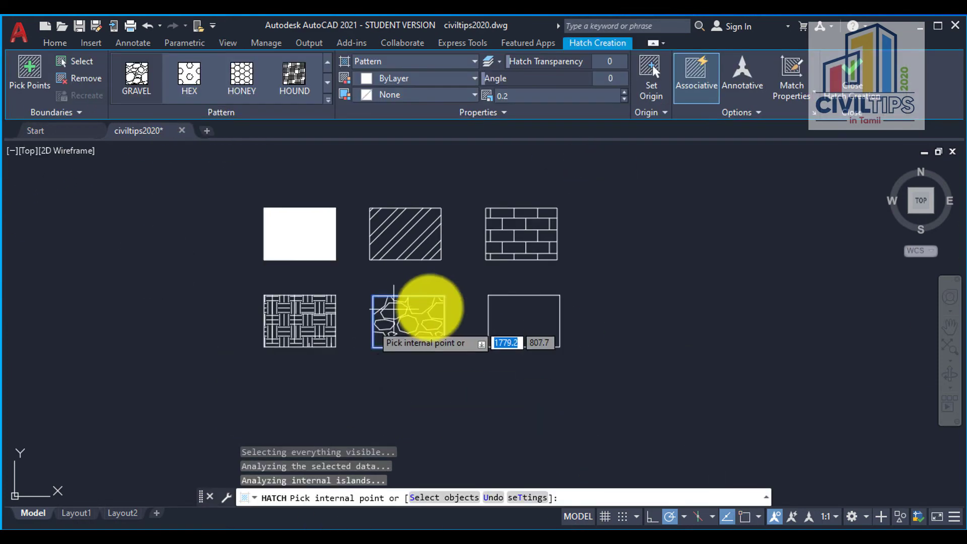
left_click(421, 309)
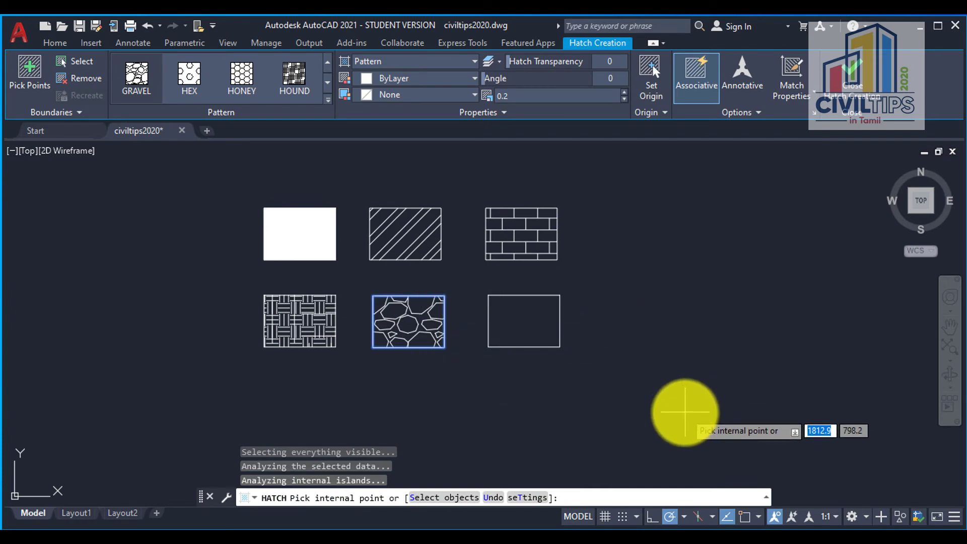
key("Escape")
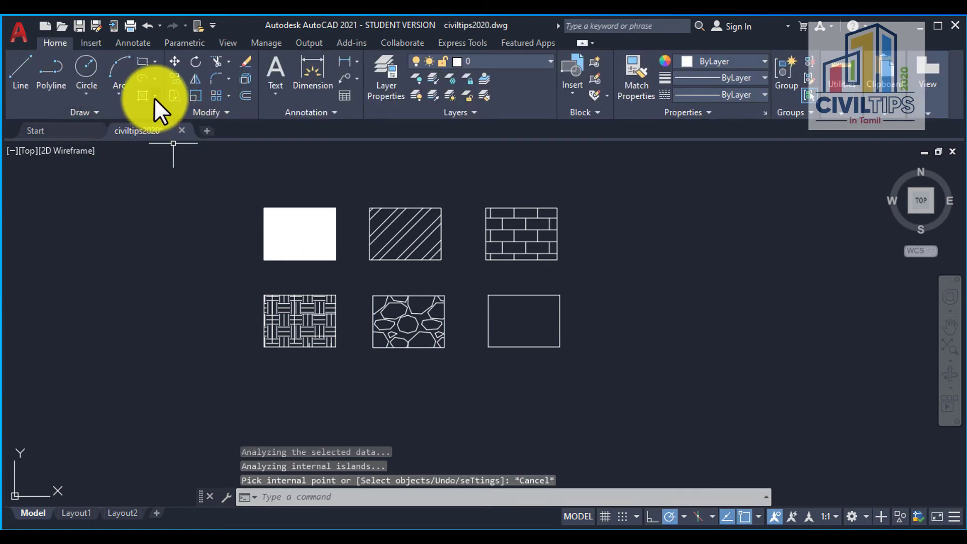
- Fill the lower-right rectangle with a linear two-colour gradient from Blue to Yellow
left_click(154, 98)
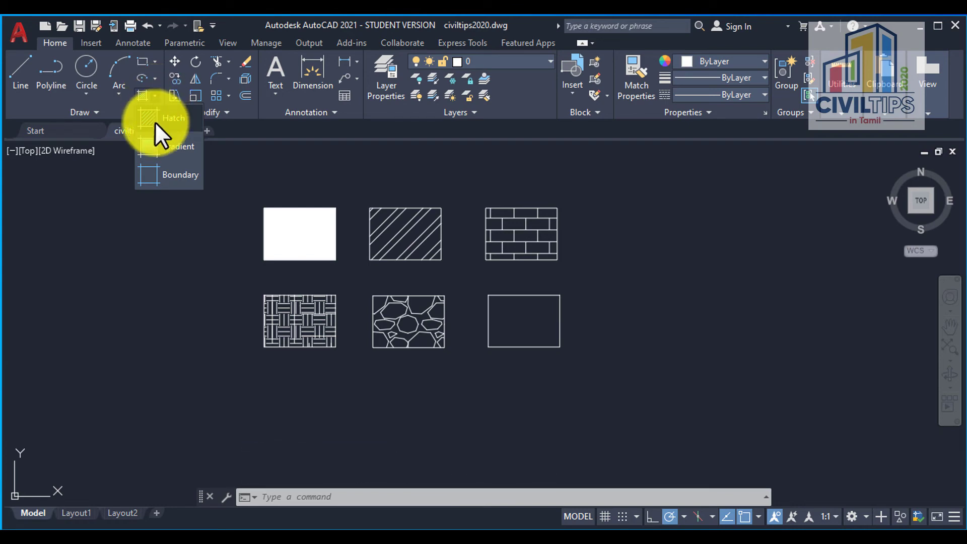
left_click(175, 153)
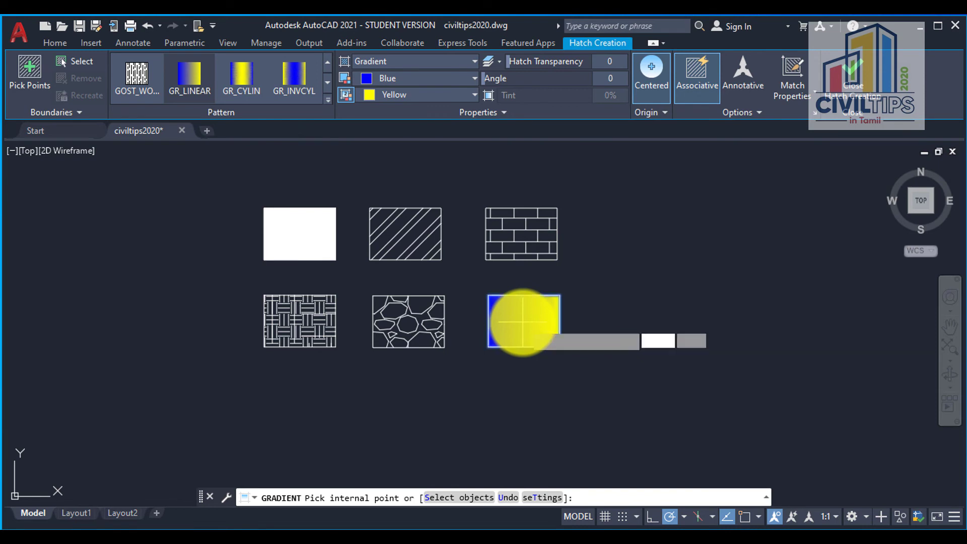
left_click(524, 321)
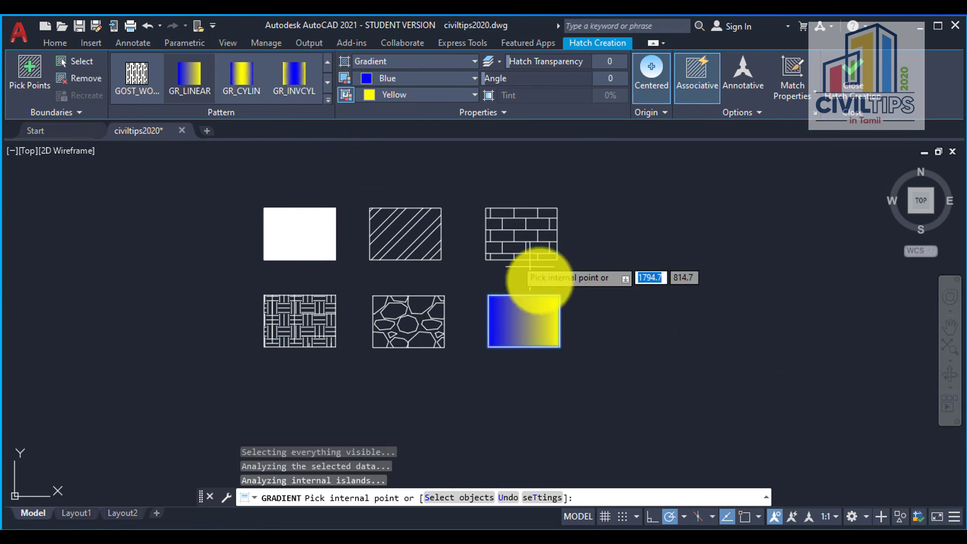
key("Return")
- Set Color 1 of the lower-right rectangle's gradient to Magenta
left_click(531, 324)
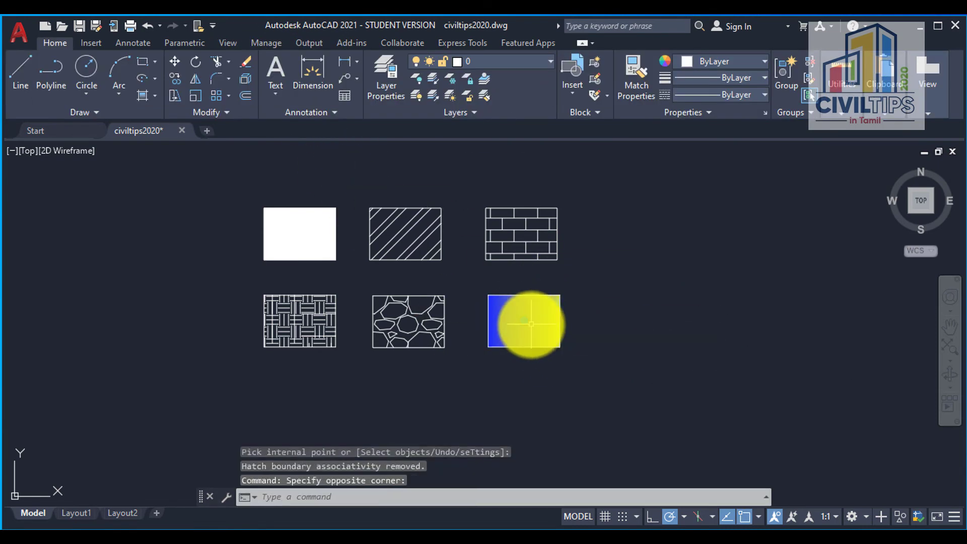
left_click(529, 323)
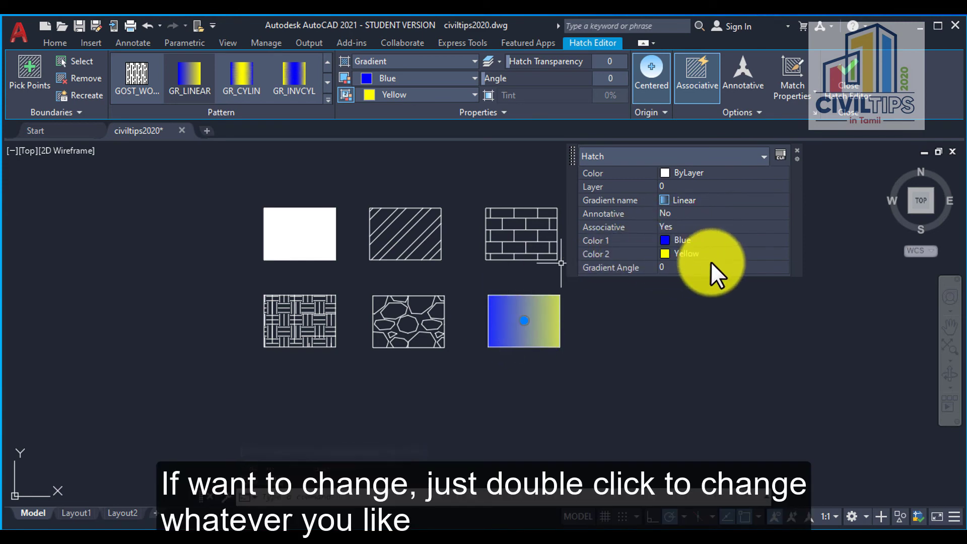
left_click(662, 240)
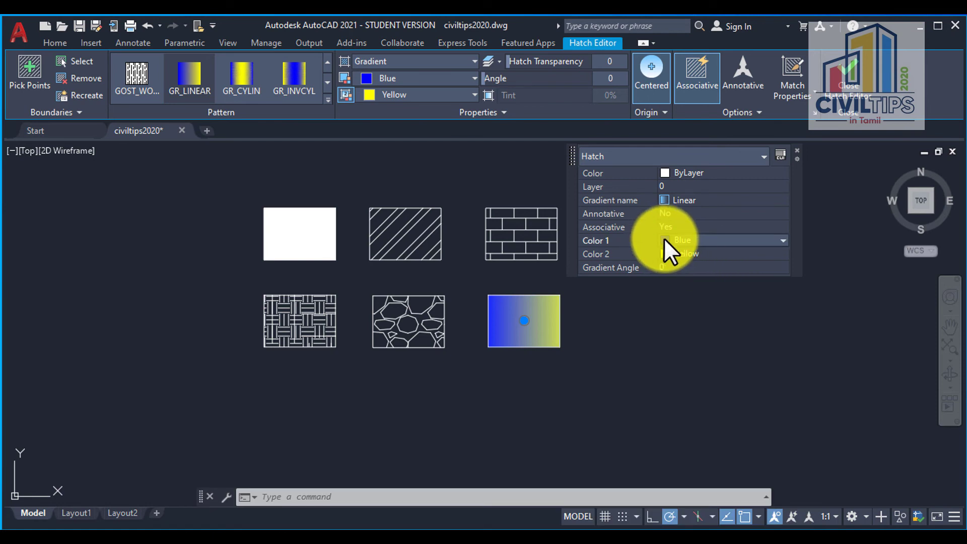
left_click(663, 238)
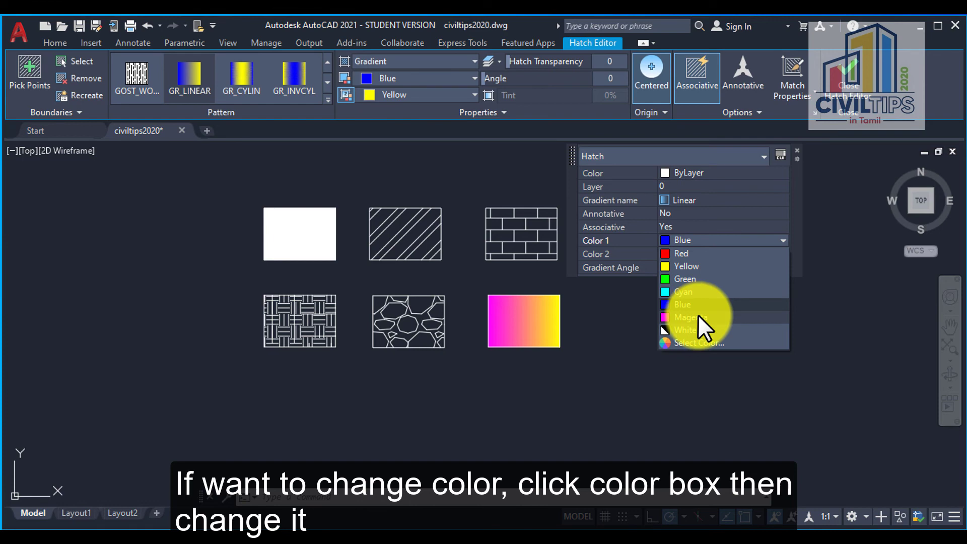
left_click(698, 316)
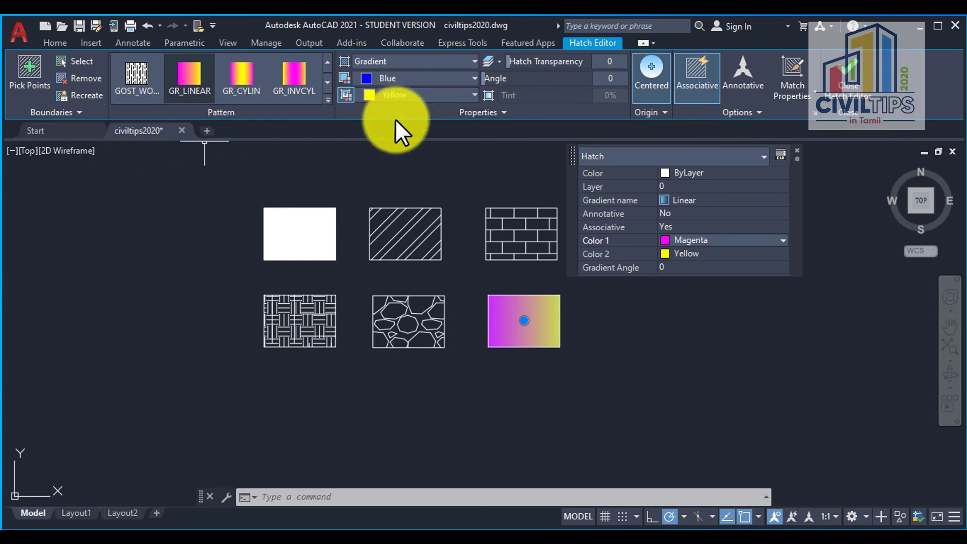
- Change the lower-right rectangle's gradient pattern to GR_SPHER and deselect it
left_click(326, 96)
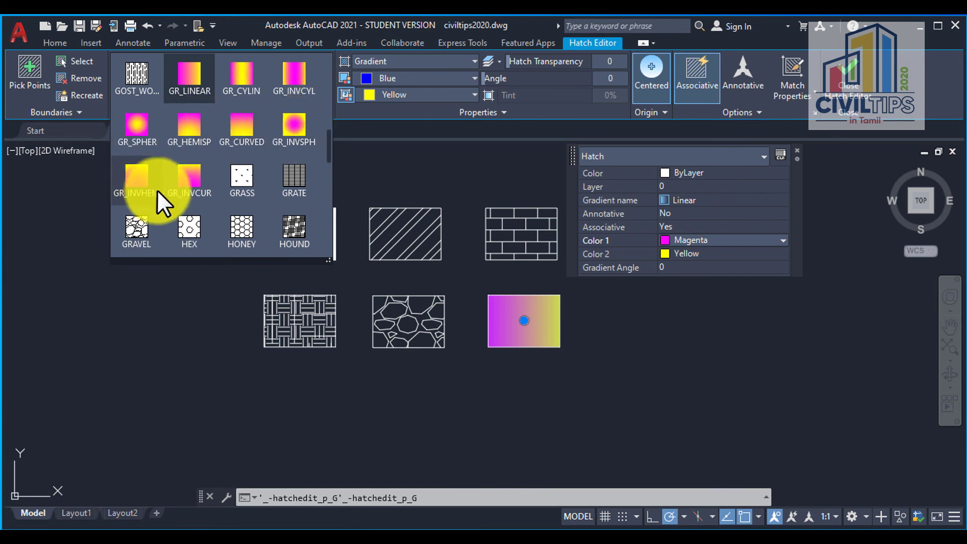
left_click(144, 127)
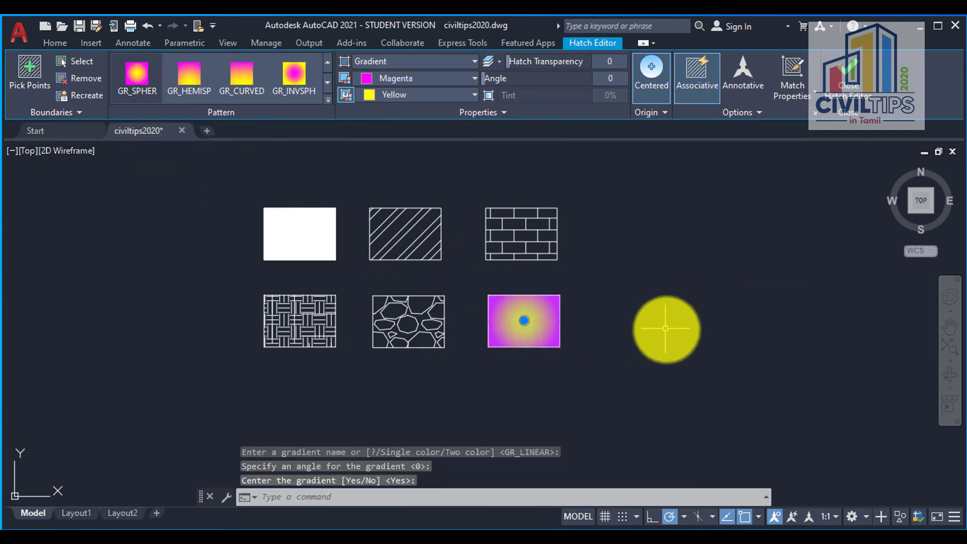
key("Escape")
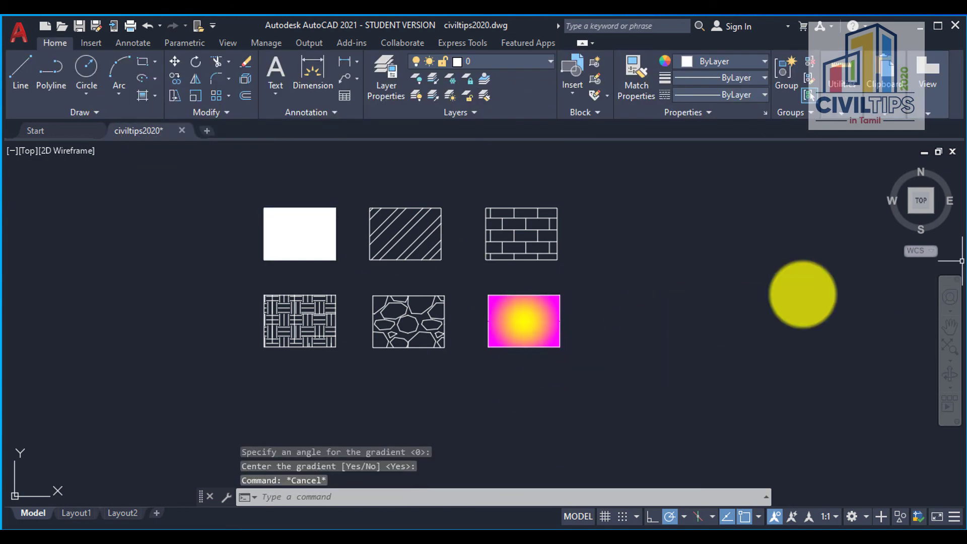